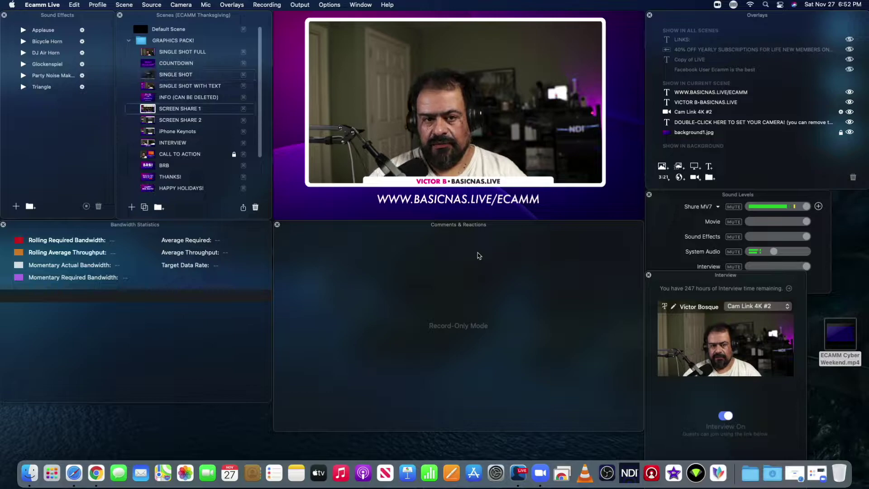
# - Put SCREEN SHARE 1 on air and switch its shared window from Chrome to Stream Deck
pyautogui.press('Down')
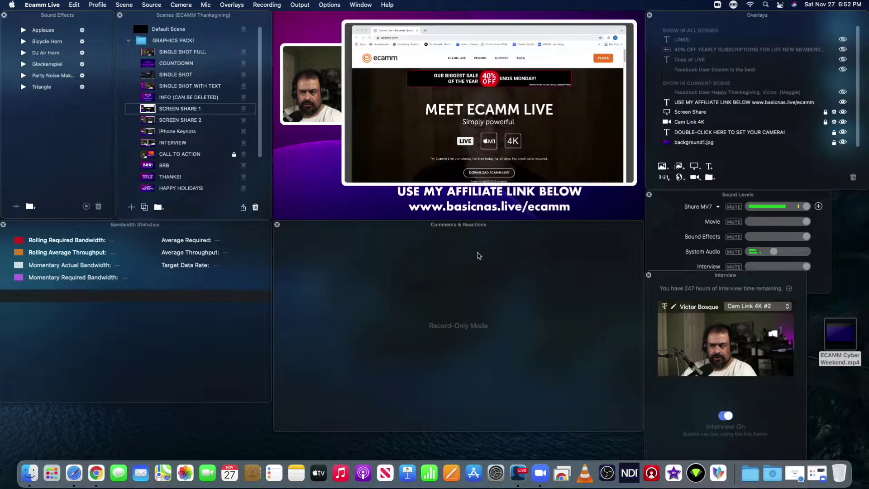
pyautogui.moveTo(341, 108)
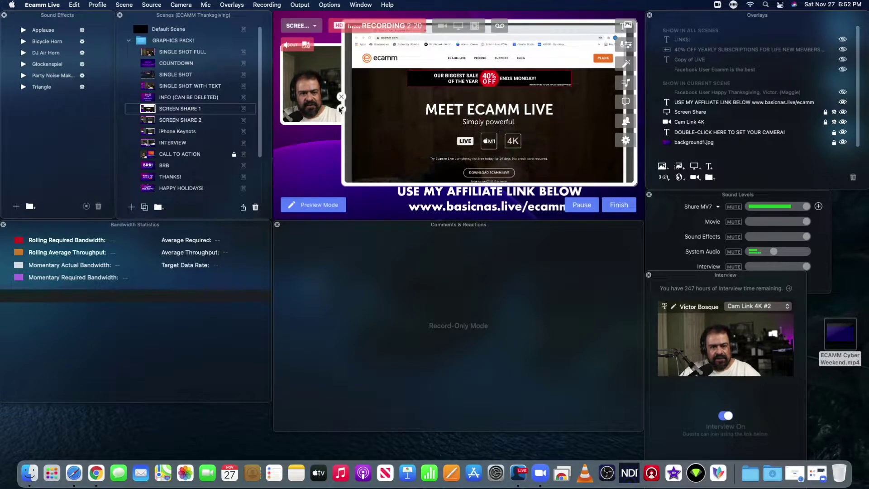
pyautogui.doubleClick(341, 108)
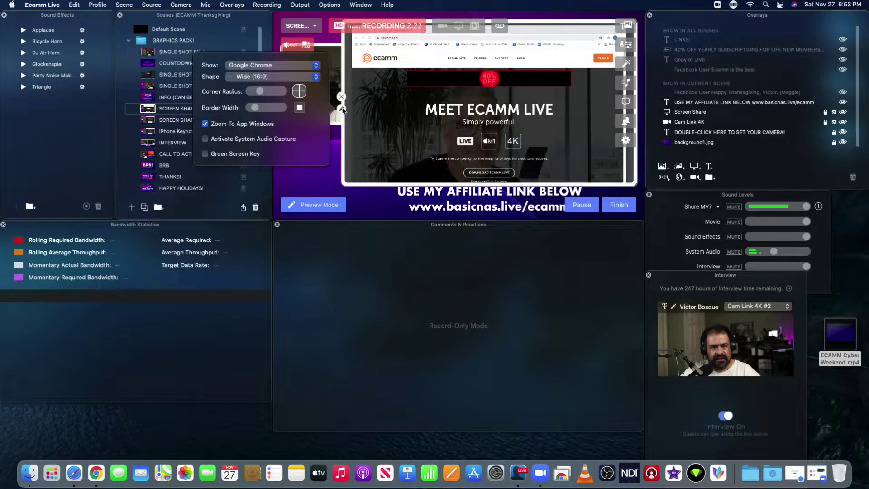
pyautogui.click(272, 65)
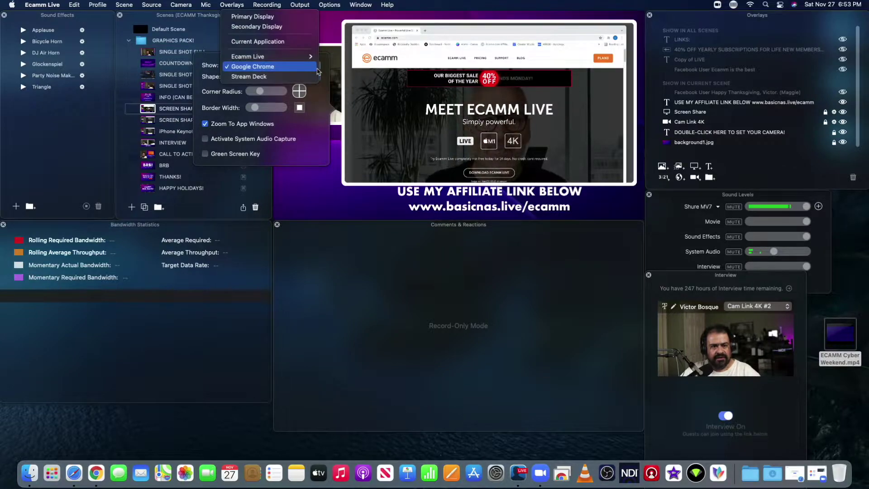
pyautogui.click(258, 76)
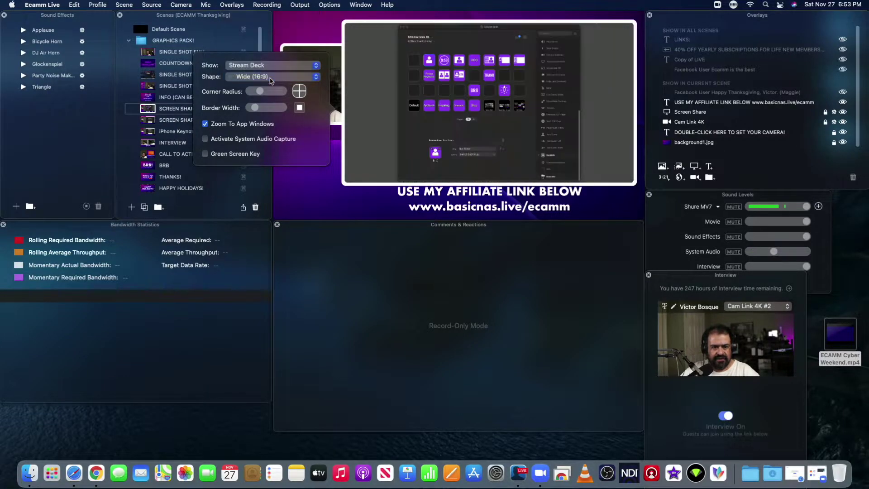
pyautogui.moveTo(459, 109)
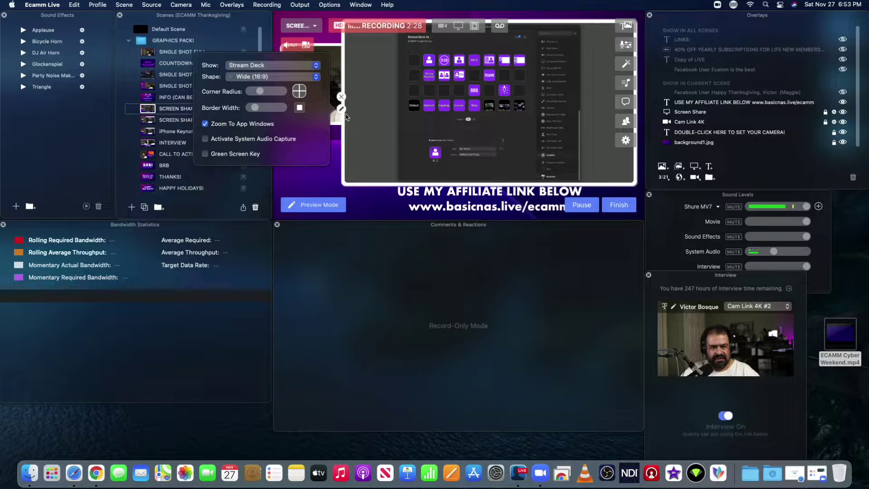
pyautogui.click(341, 97)
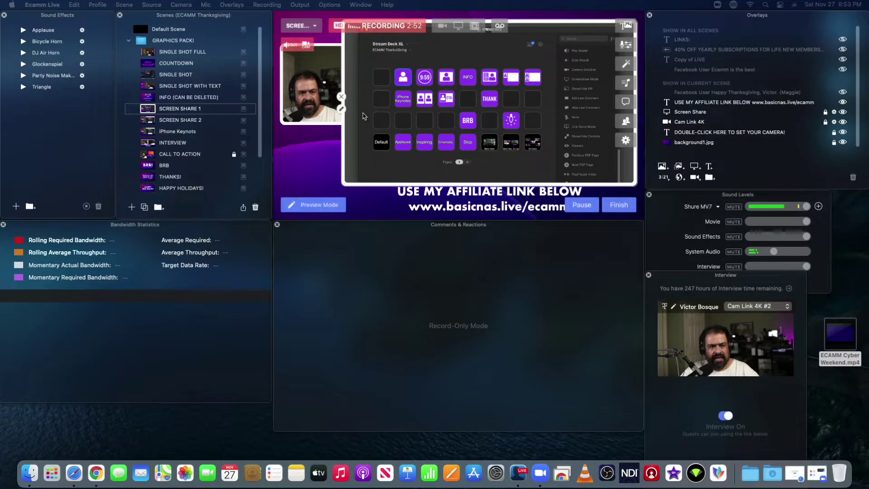
# - Switch the screen-share source to the Google Chrome window
pyautogui.click(341, 110)
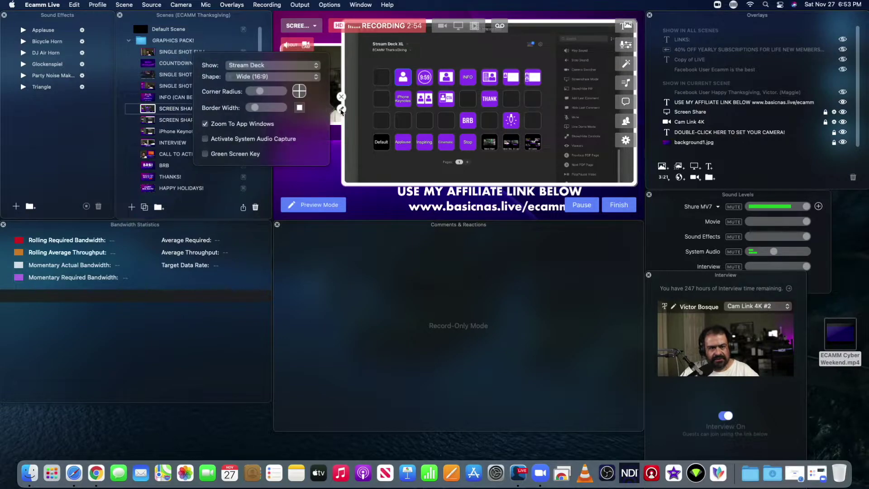
pyautogui.click(317, 67)
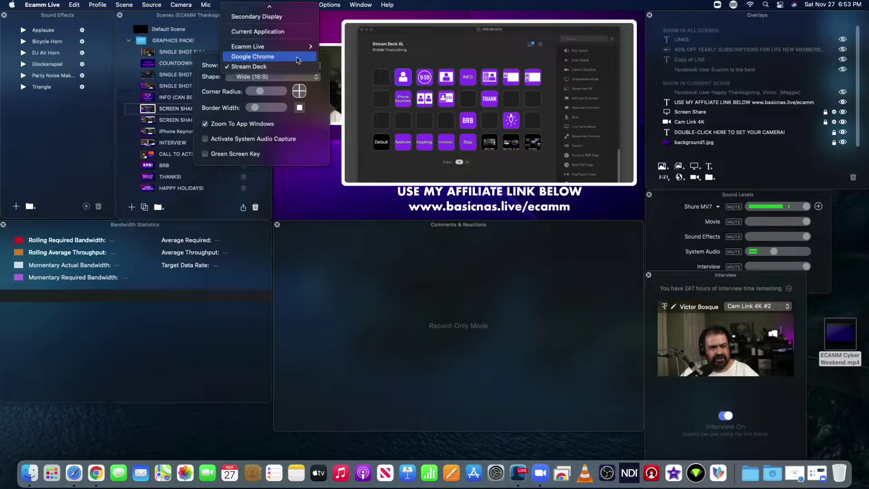
pyautogui.click(297, 57)
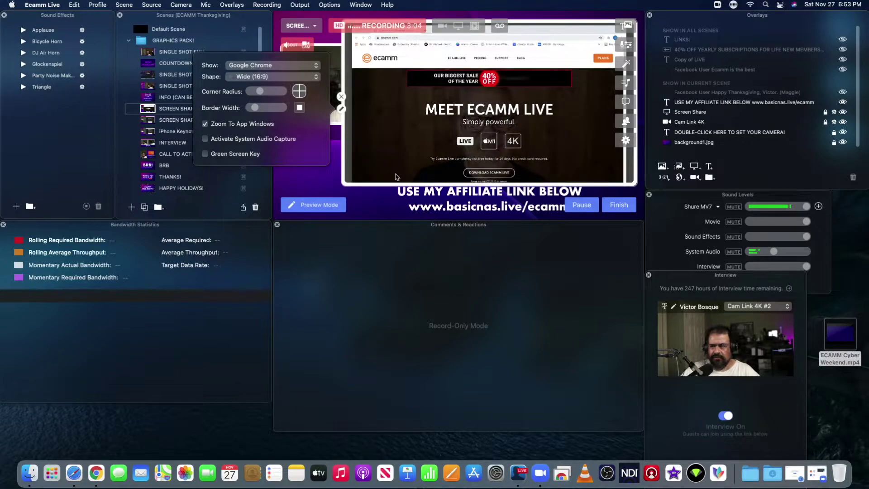
pyautogui.moveTo(465, 156)
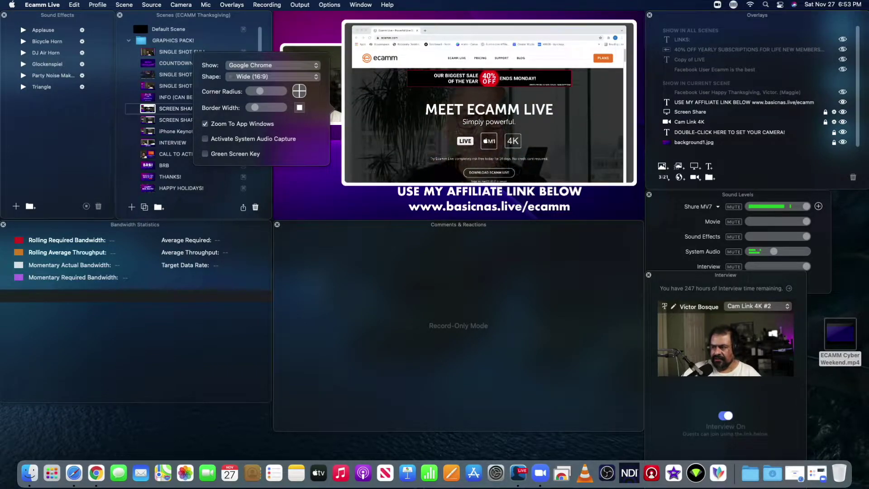
# - Load YouTube in a new Chrome tab, then share the Stream Deck window again
pyautogui.press('super+t')
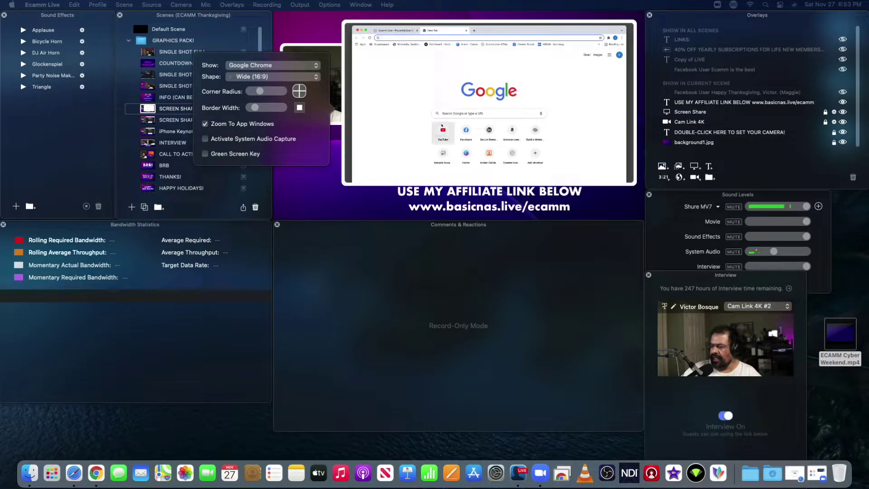
pyautogui.click(444, 131)
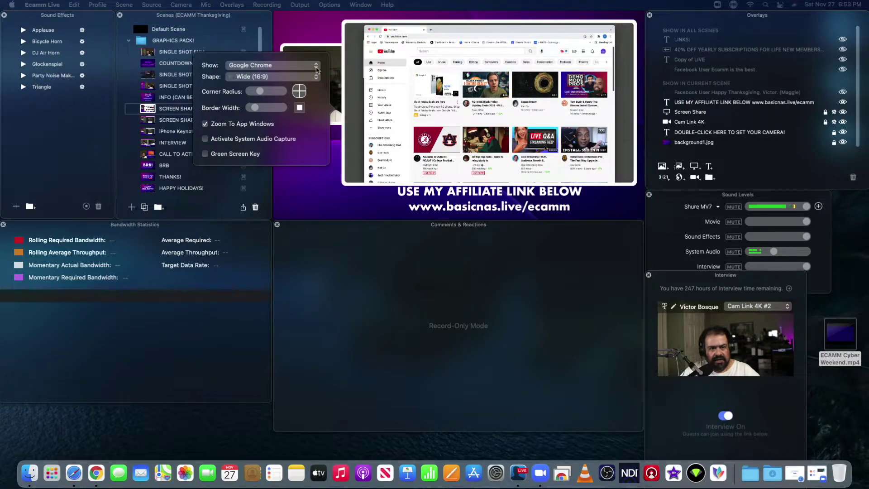
pyautogui.click(317, 65)
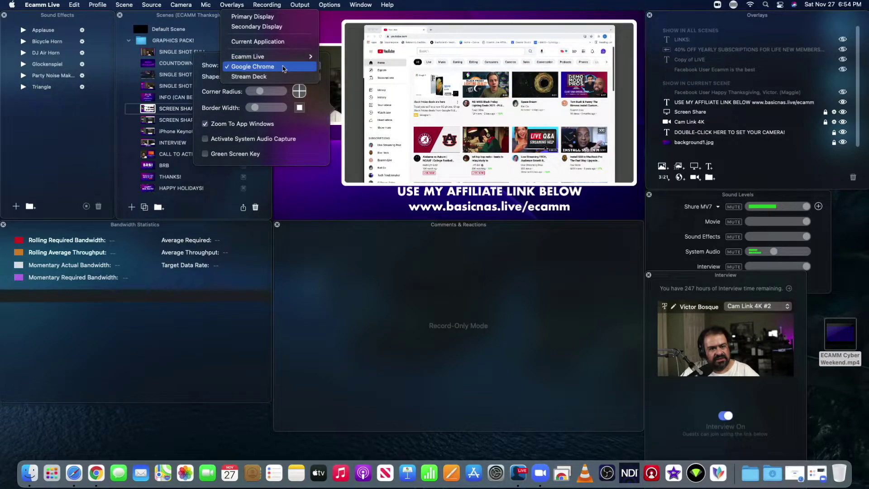
pyautogui.click(257, 77)
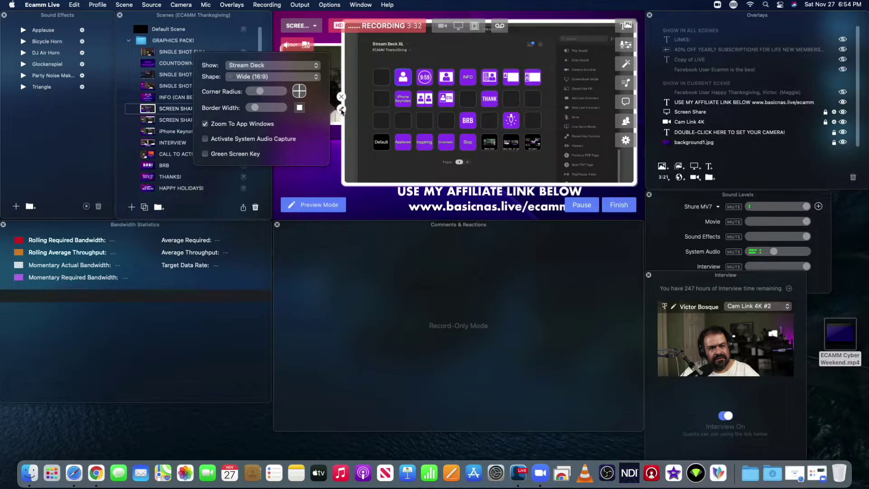
# - Share the Chrome YouTube window in the screen share, then put SCREEN SHARE 2 on air
pyautogui.click(435, 265)
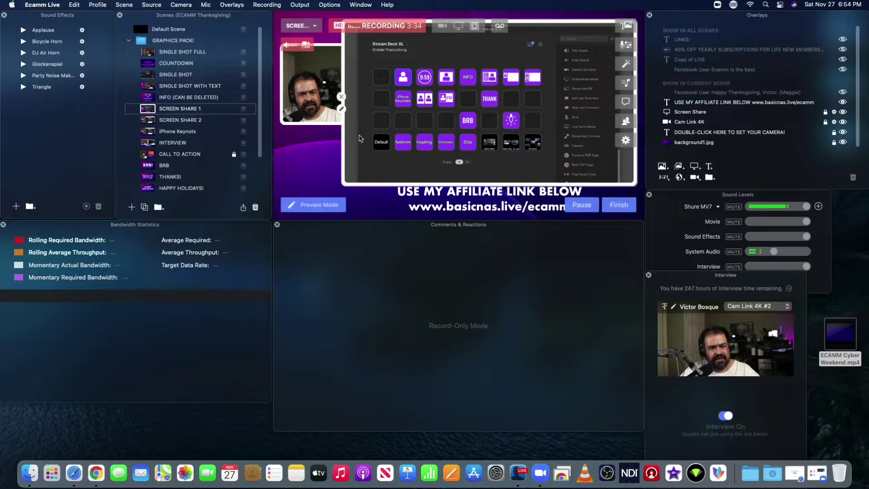
pyautogui.click(341, 109)
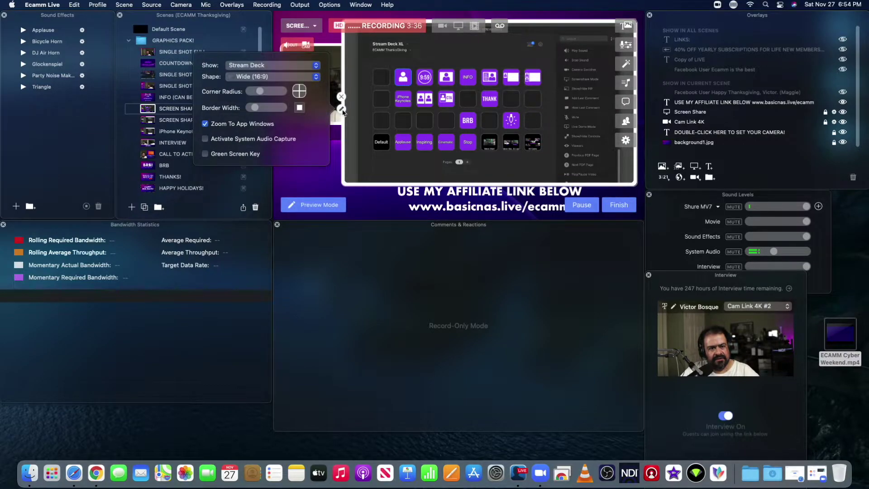
pyautogui.click(316, 66)
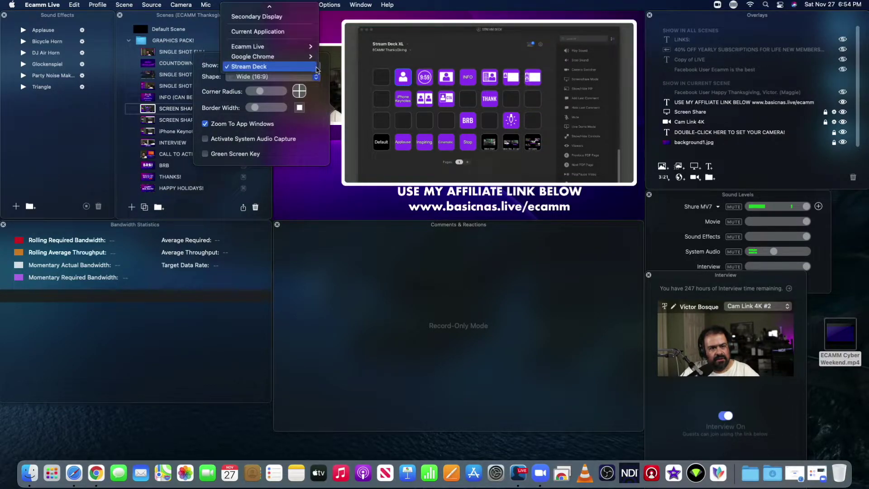
pyautogui.moveTo(253, 56)
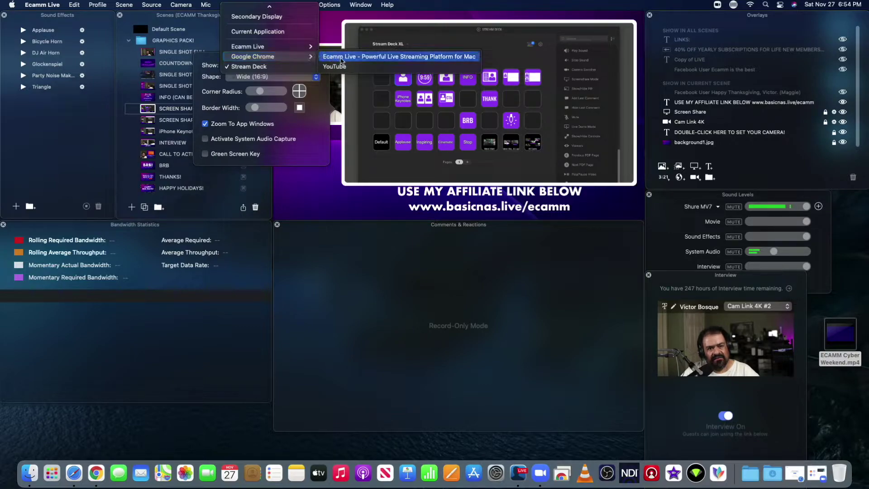
pyautogui.click(342, 68)
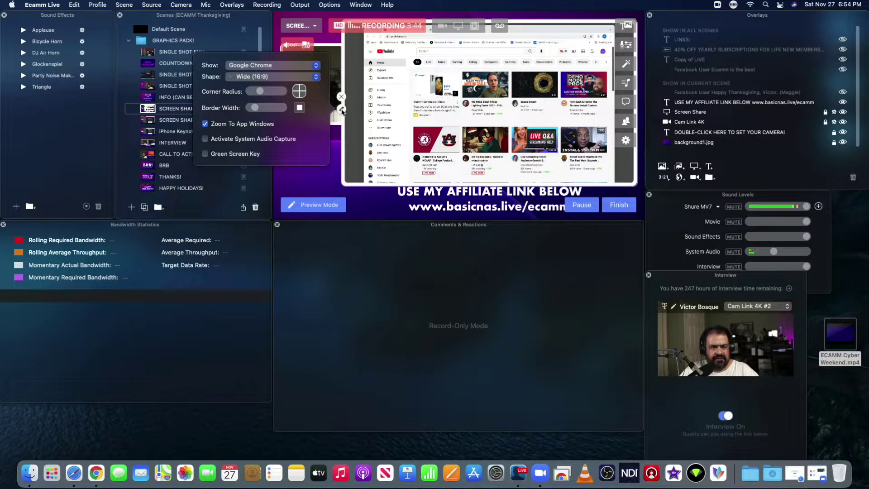
pyautogui.click(341, 108)
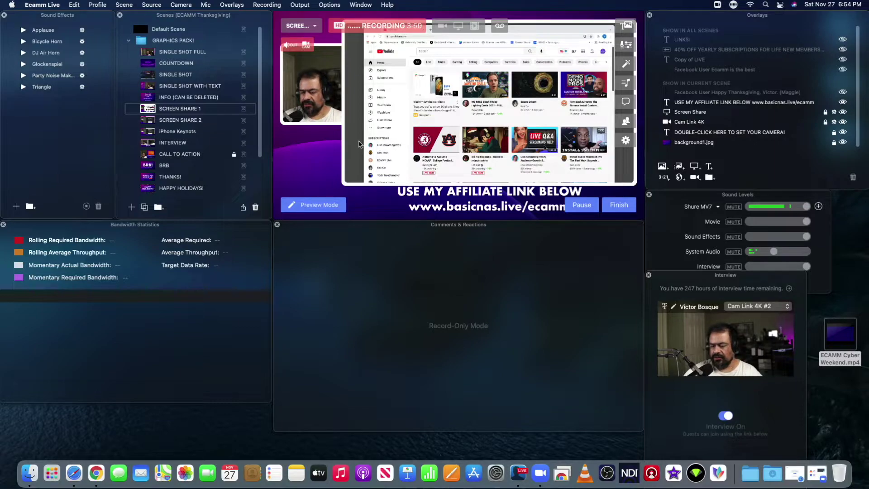
pyautogui.press('Down')
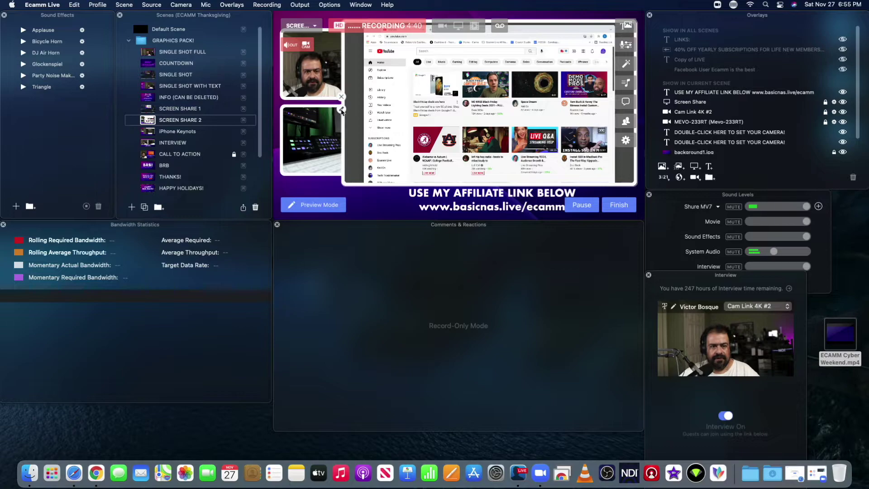
# - Open SCREEN SHARE 2's screen-share source settings, showing Google Chrome as the shared window
pyautogui.click(343, 111)
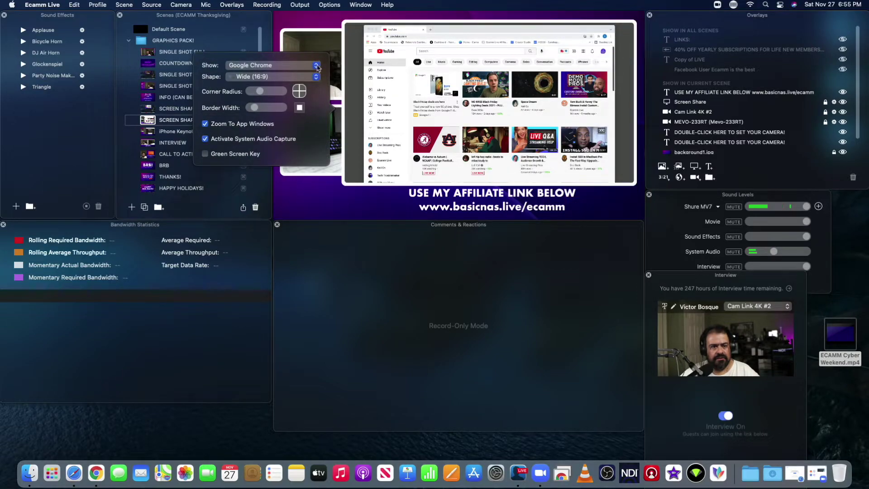
# - Share the Stream Deck window in SCREEN SHARE 2, then put the INTERVIEW scene on air
pyautogui.click(317, 65)
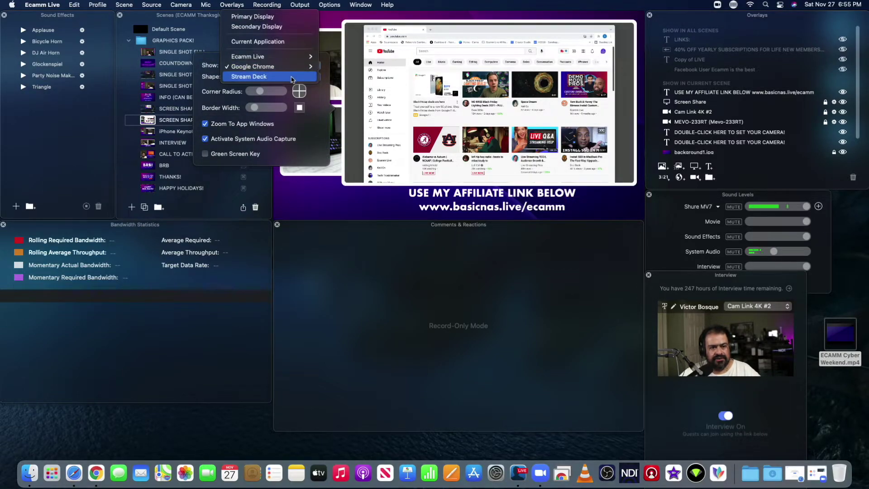
pyautogui.click(292, 77)
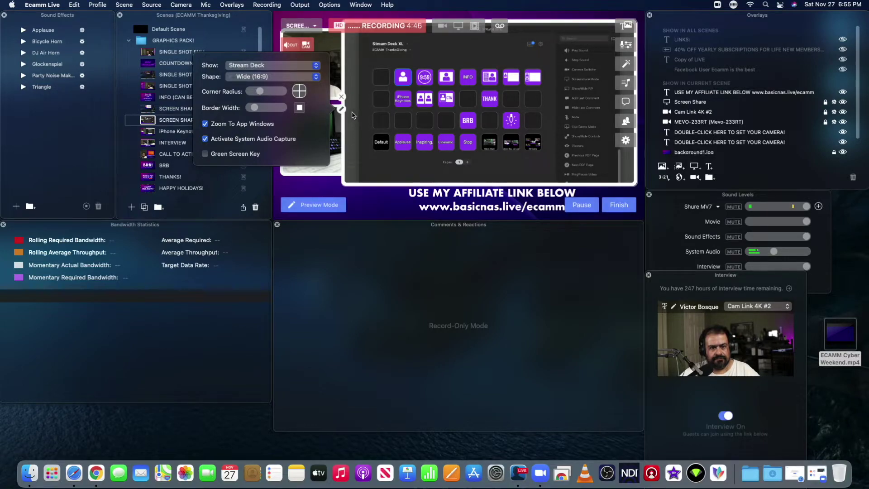
pyautogui.click(341, 109)
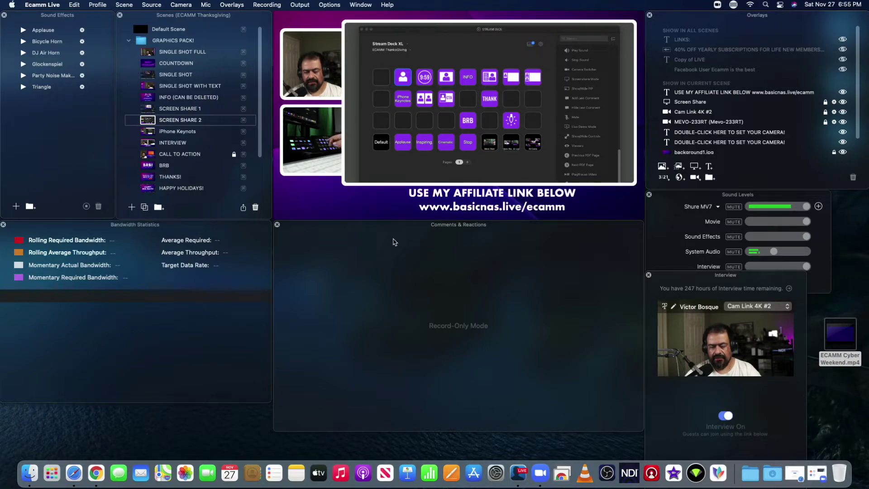
pyautogui.press('super+Down')
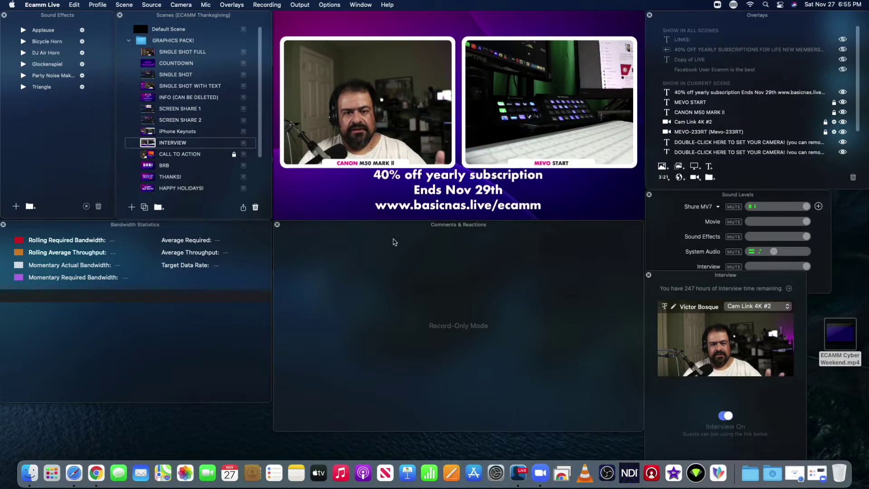